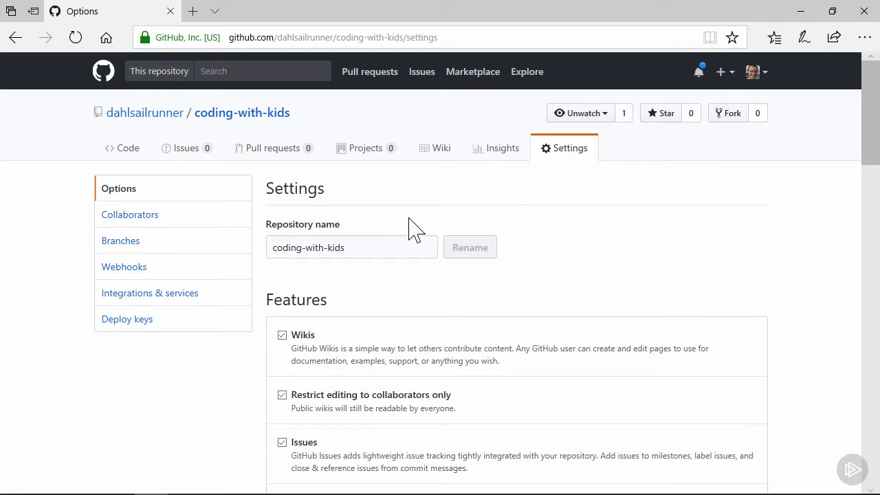
Open the branch protection settings for the repository's master branch
left_click(121, 247)
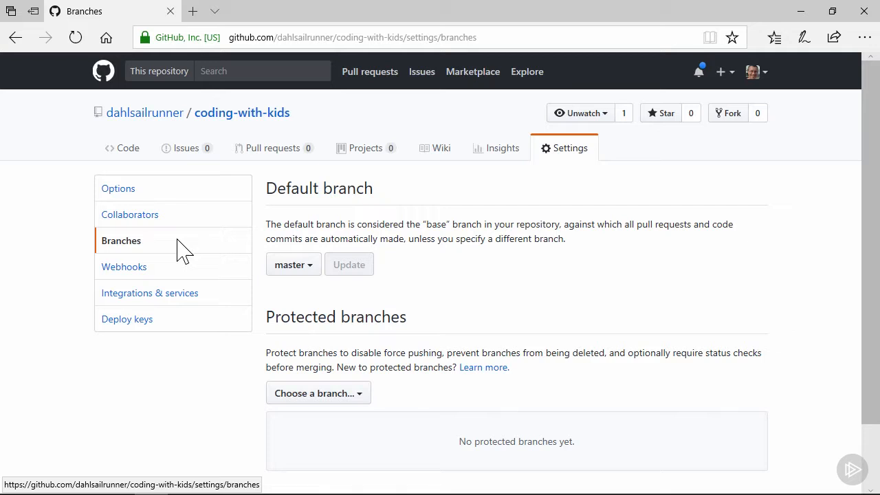
left_click(359, 405)
scroll(364, 406, "down", 1)
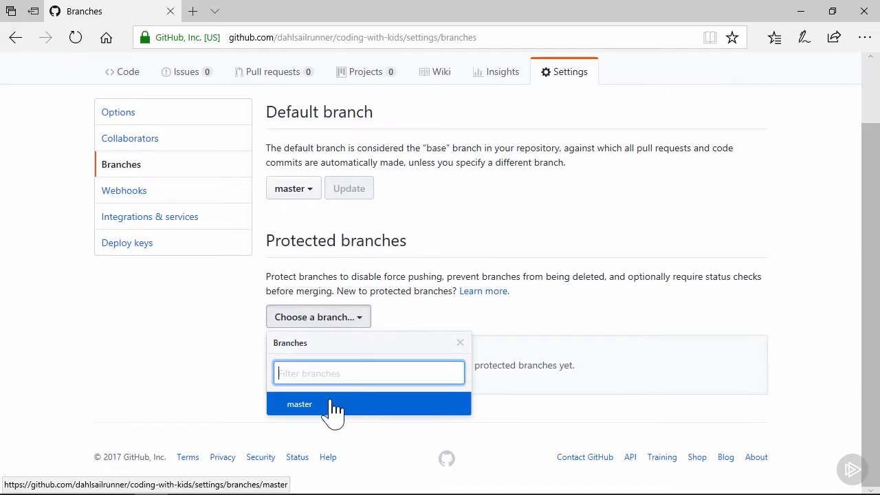
left_click(300, 405)
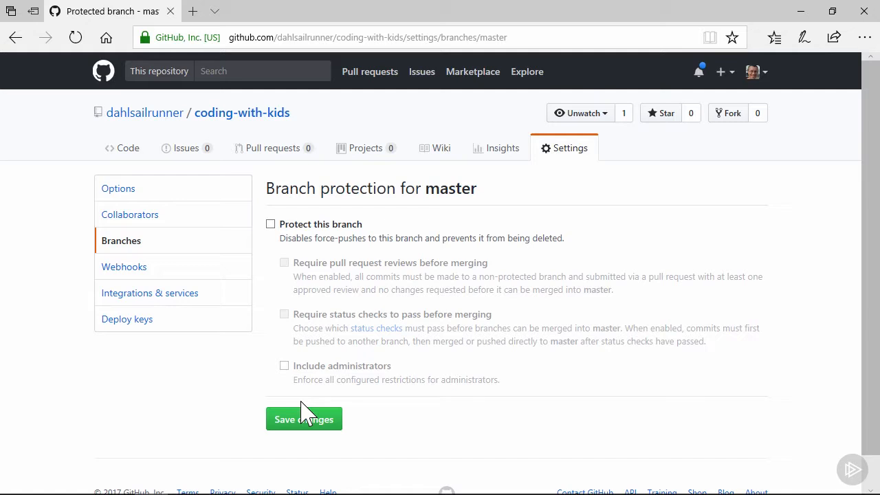
Protect master, requiring pull request reviews before merging and including administrators, then save and confirm with the account password
left_click(271, 225)
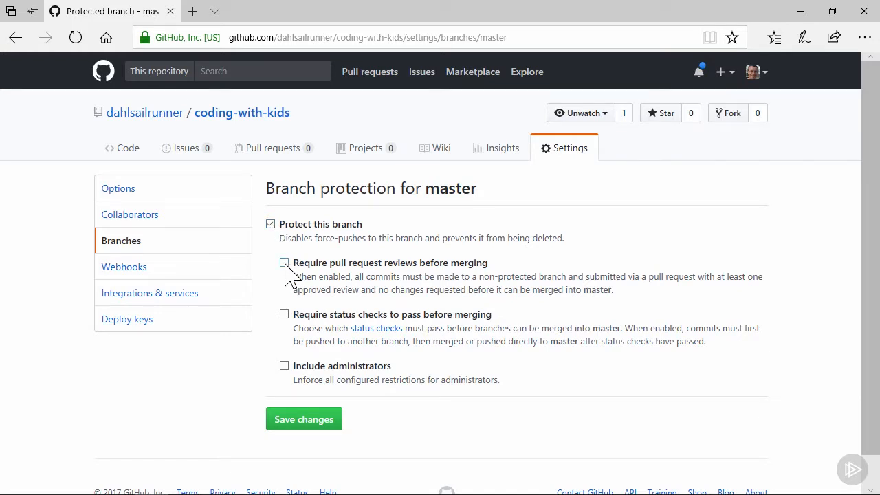
left_click(284, 263)
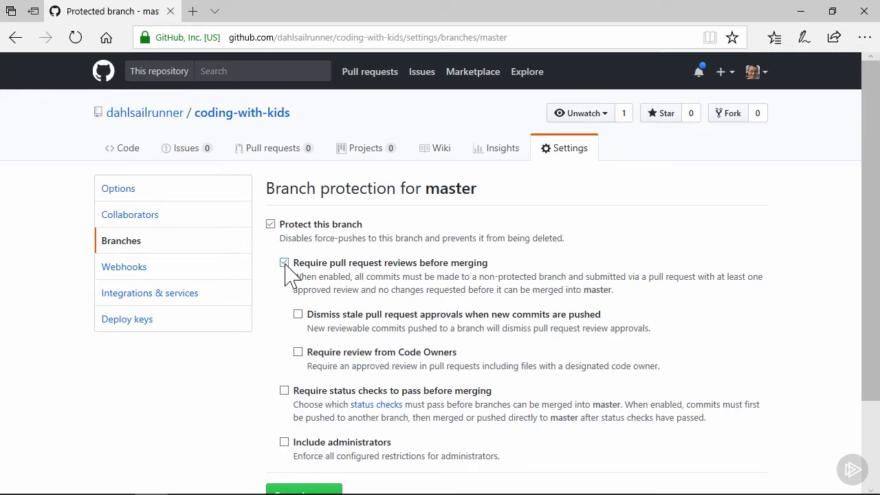
scroll(285, 268, "down", 1)
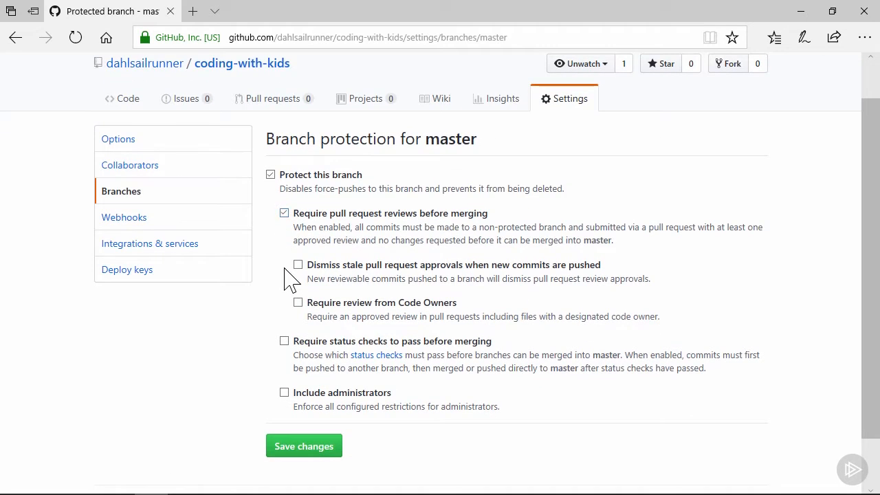
left_click(284, 394)
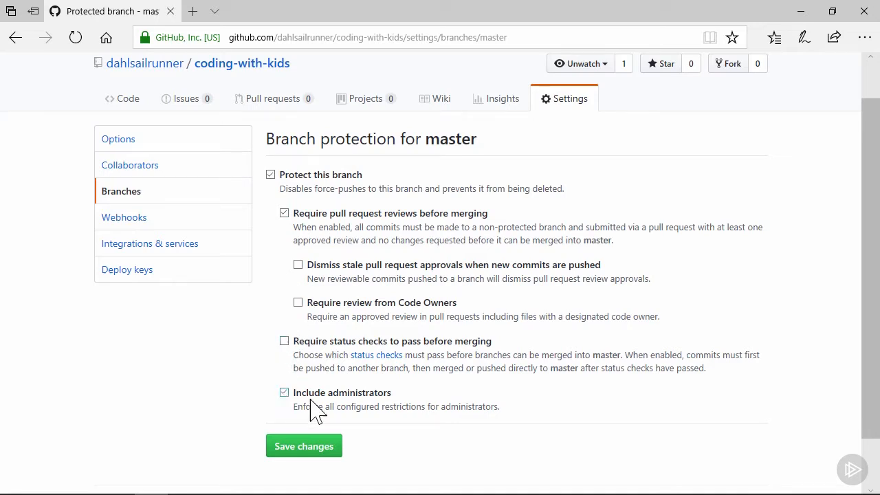
left_click(324, 450)
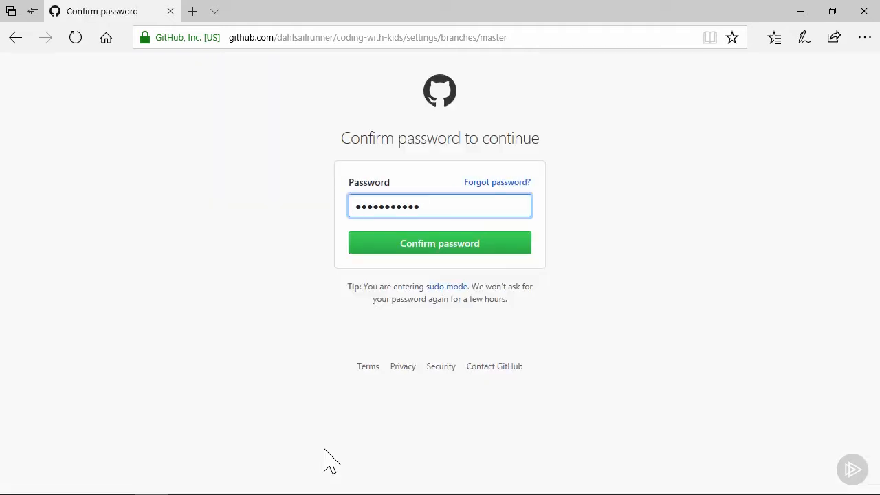
left_click(457, 254)
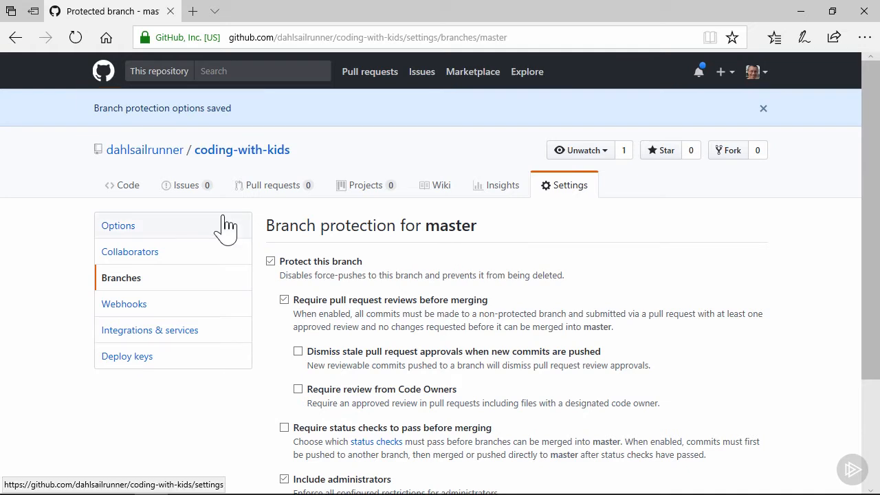
Open index.rst from the repository's master branch for editing
left_click(127, 188)
scroll(190, 250, "down", 3)
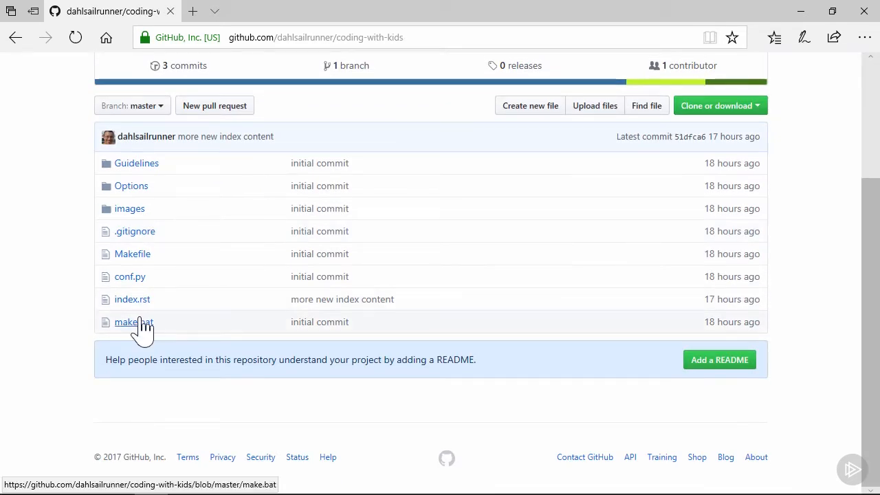
left_click(138, 303)
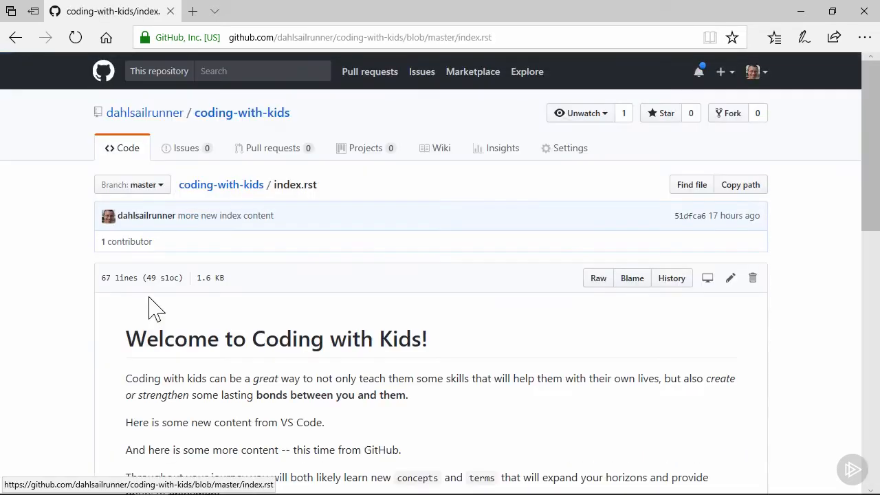
left_click(731, 279)
Add "Yet more." after the sentence ending "this time from GitHub." in index.rst
scroll(399, 448, "down", 1)
left_click(398, 411)
type("Yet")
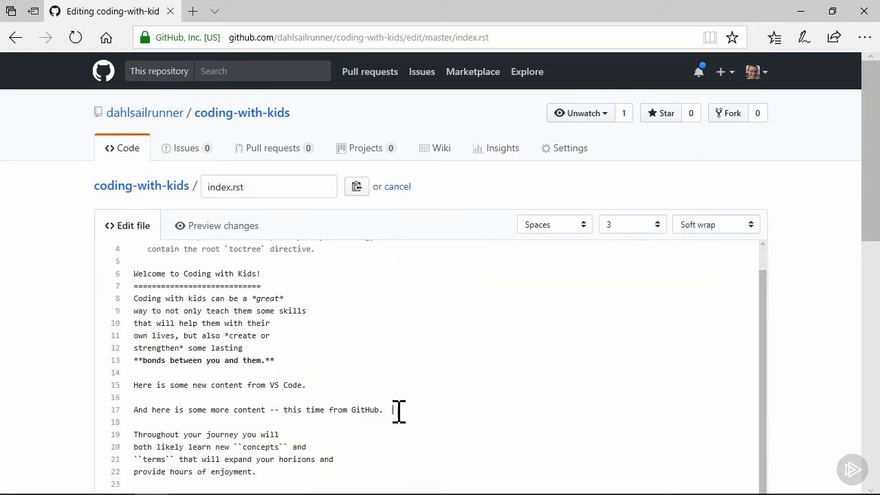
type(" more.")
Check the commit options for the index.rst edit, and cancel it, discarding the changes
scroll(832, 403, "down", 8)
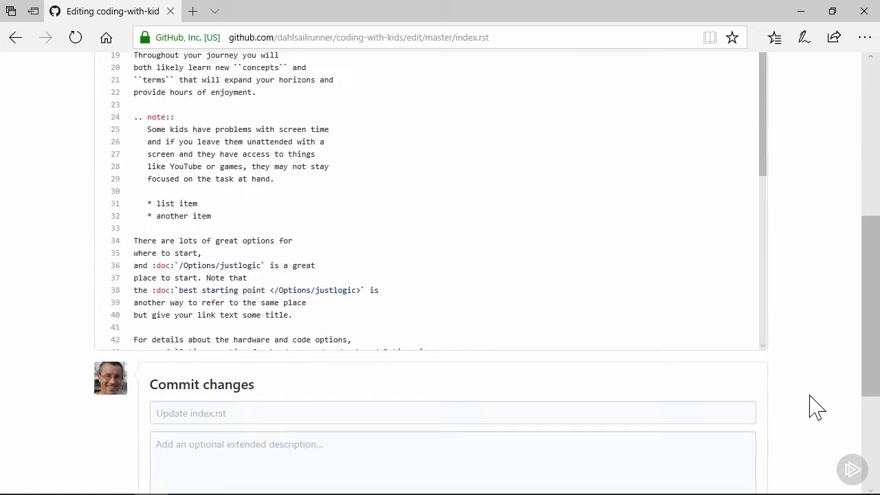
scroll(815, 407, "down", 2)
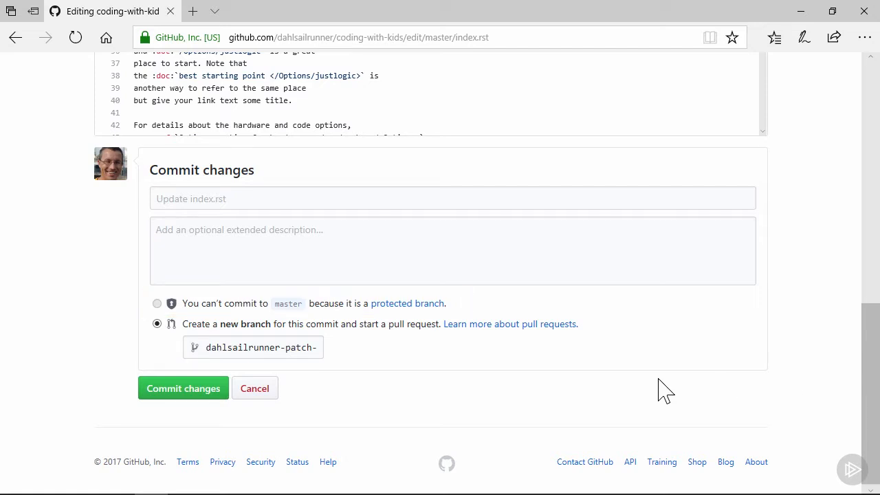
left_click(256, 389)
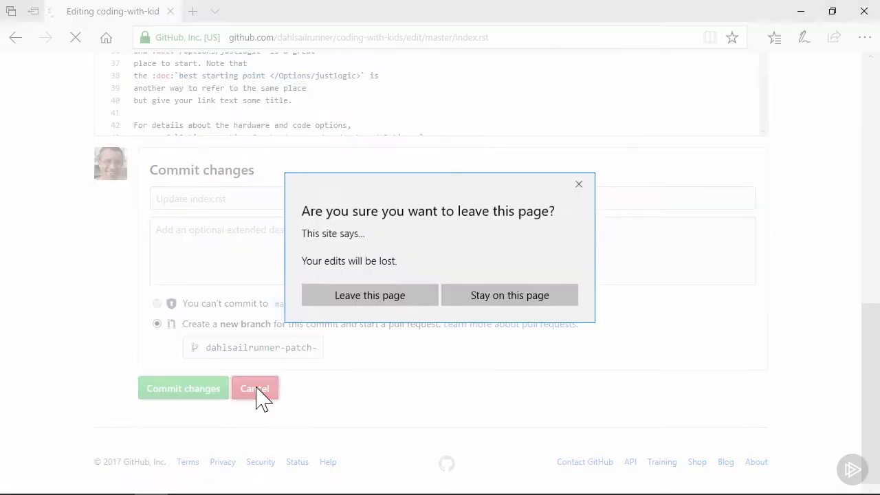
left_click(371, 309)
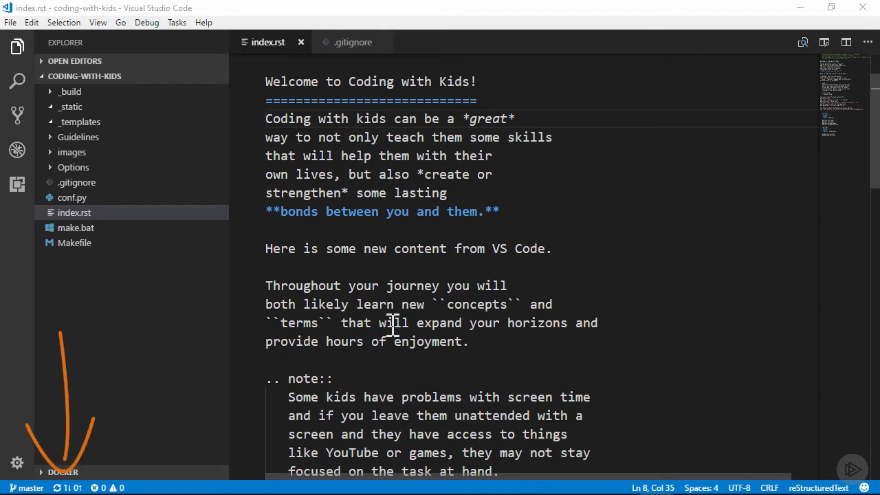
In Visual Studio Code, pull the remote changes into the local master branch of coding-with-kids
left_click(17, 114)
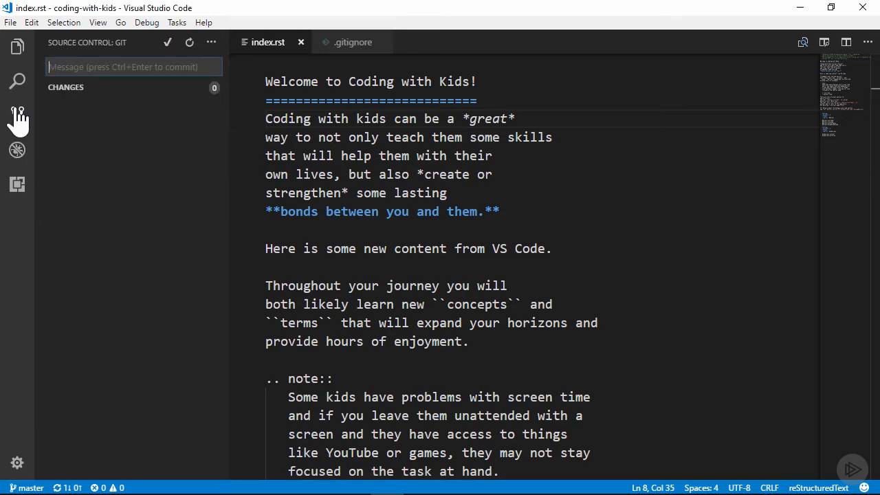
left_click(212, 43)
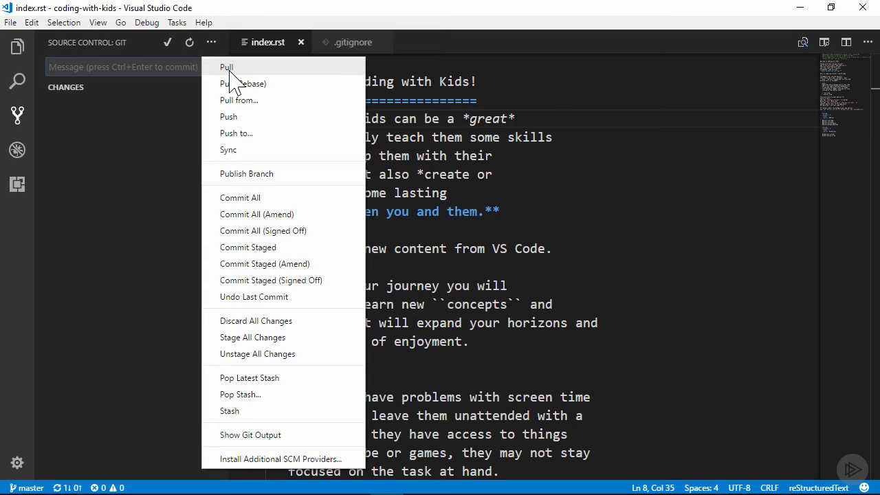
left_click(227, 68)
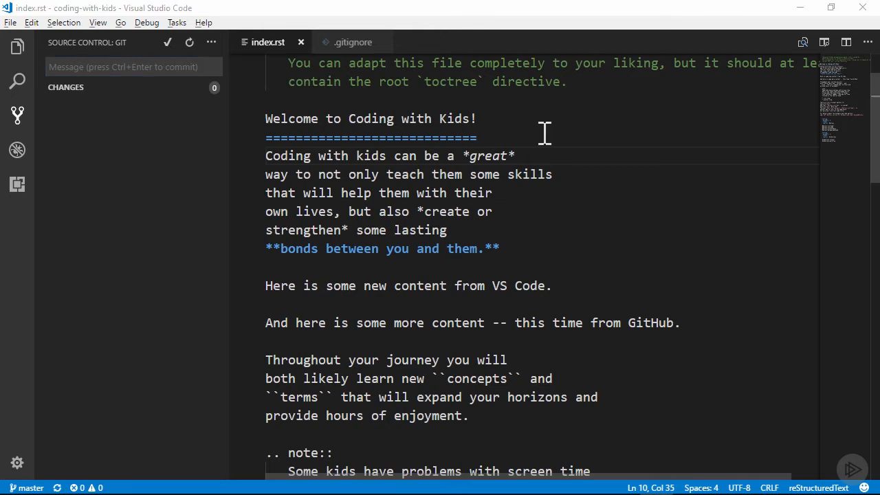
Add "Some extra stuff." after "Here is some new content from VS Code." in index.rst and save the file
left_click(569, 287)
type("Some extra stuff.")
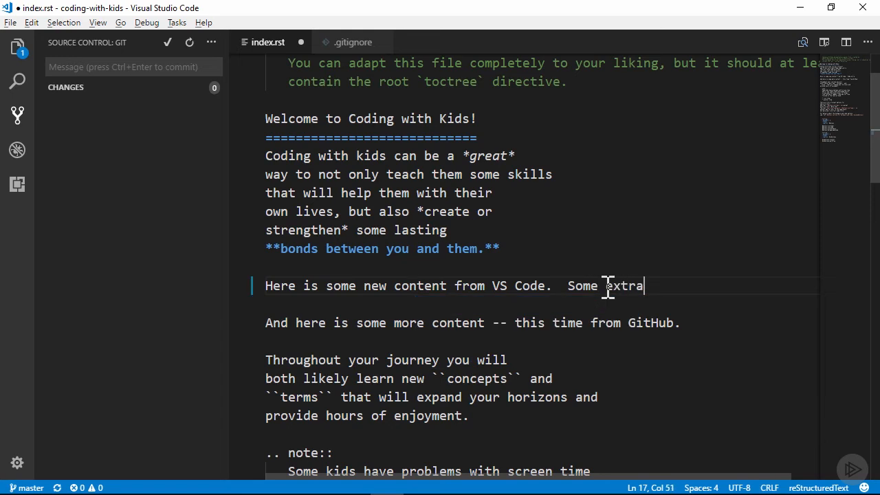
key("ctrl+s")
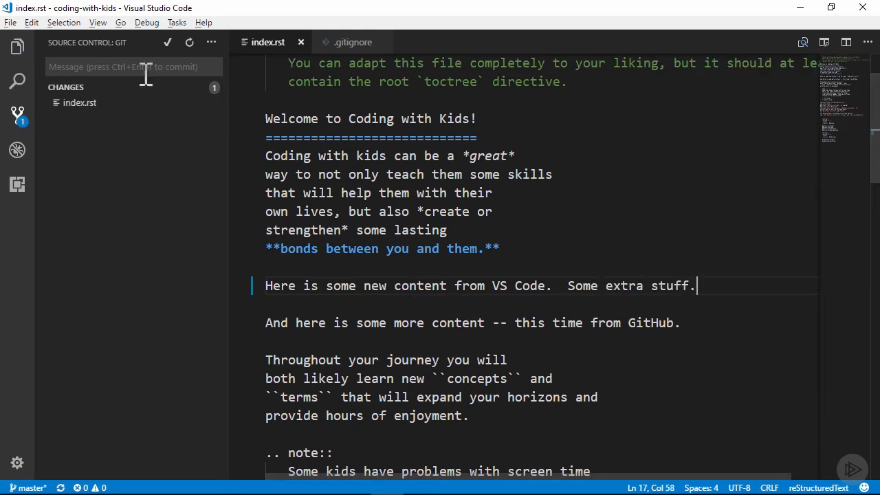
Commit the index.rst change with the message "some new changes" and try to push it to the remote
left_click(107, 66)
type("some new changes")
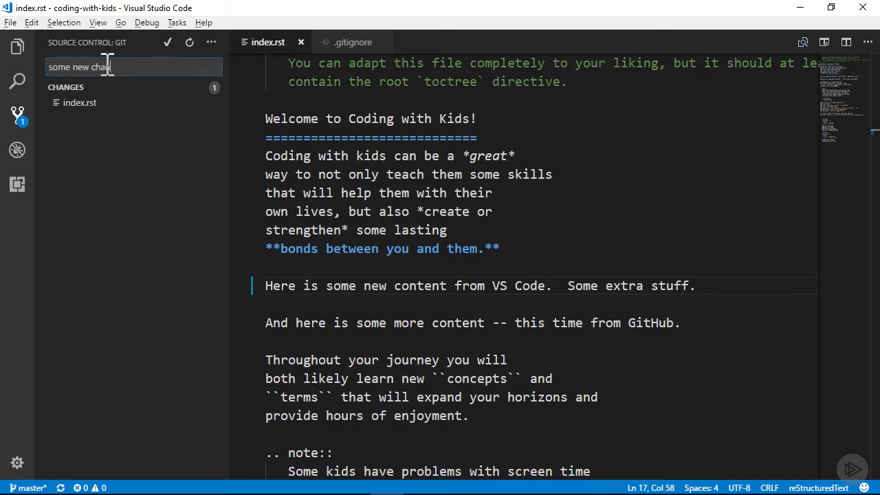
left_click(168, 46)
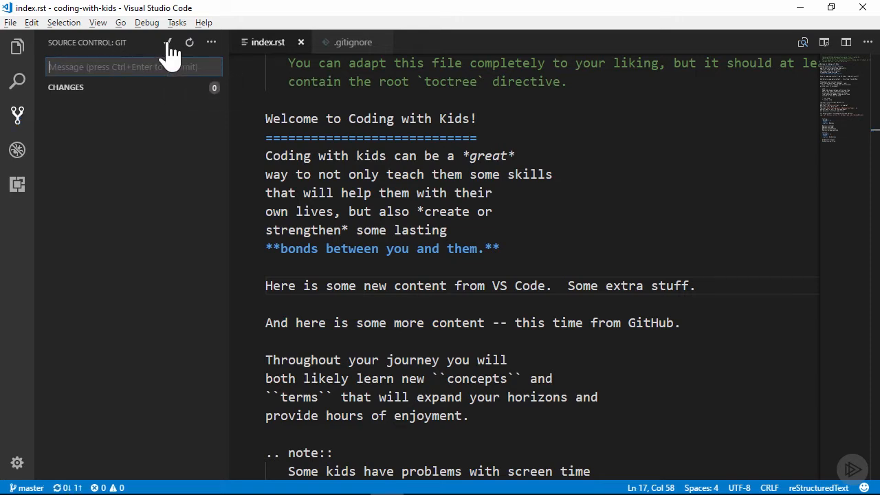
left_click(212, 43)
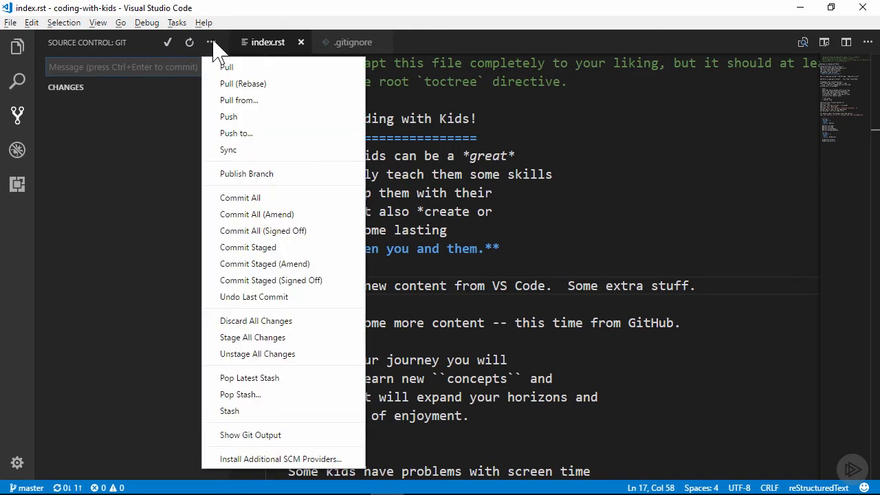
left_click(242, 117)
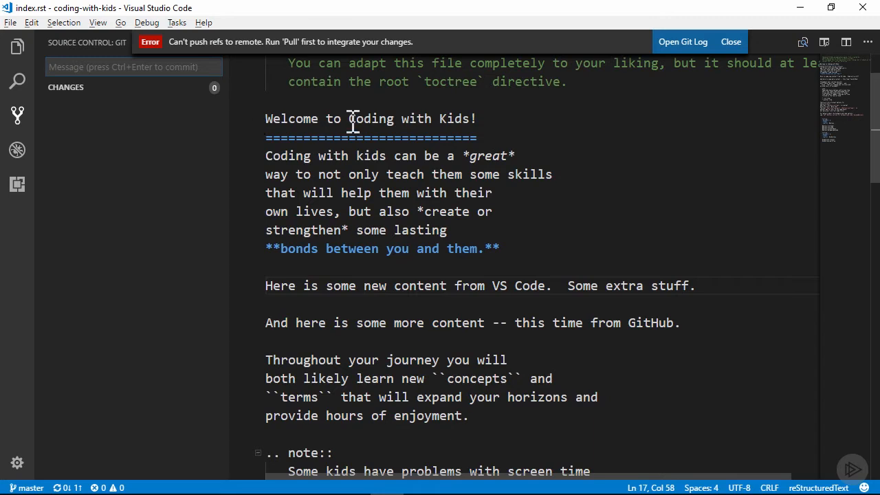
Open the Git log and examine the output of the push command
left_click(686, 50)
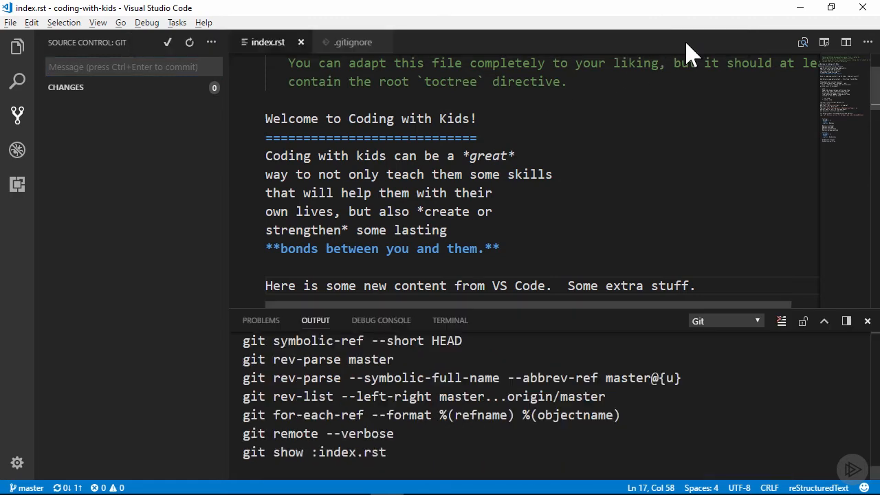
scroll(683, 406, "up", 2)
scroll(684, 407, "up", 2)
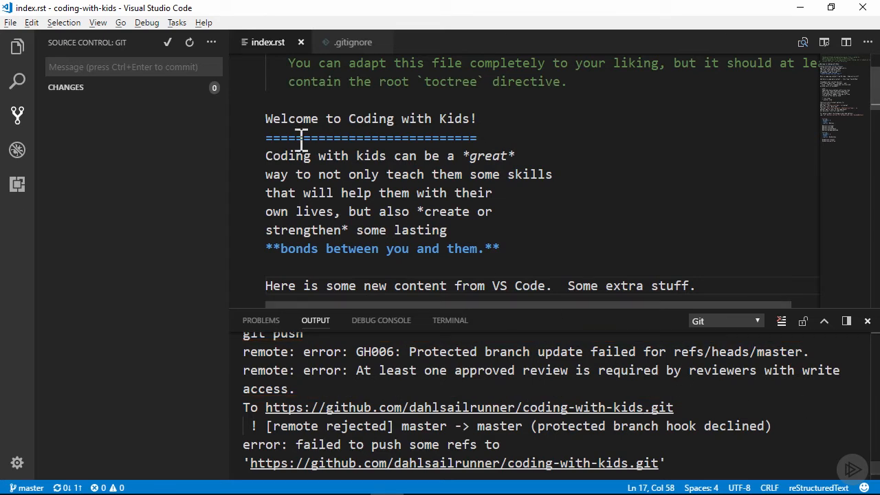
Undo the last commit and discard the local changes in index.rst
left_click(211, 43)
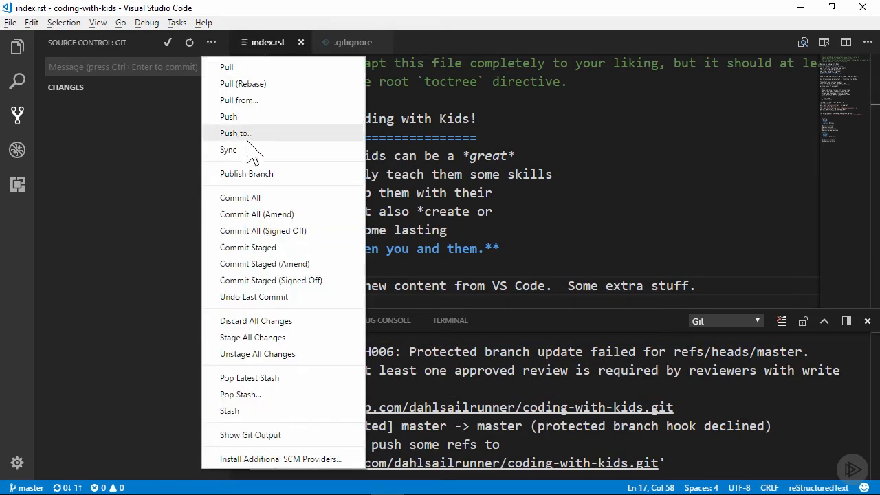
left_click(264, 298)
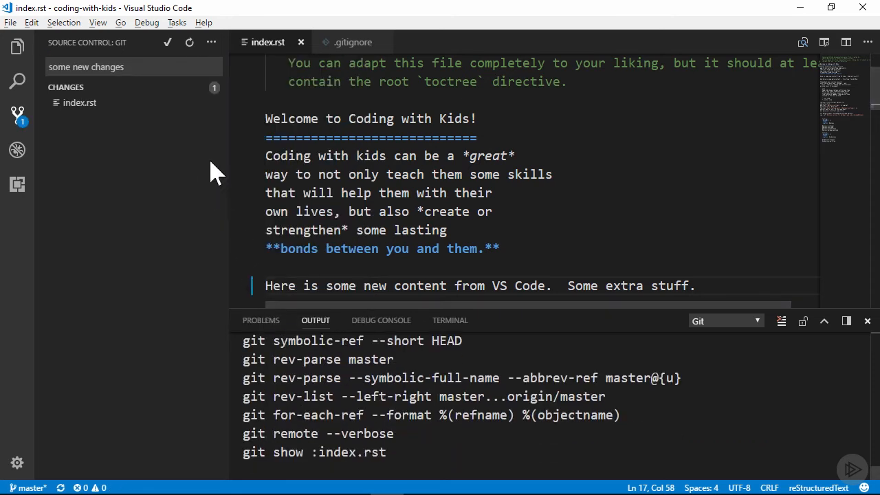
mouse_move(197, 114)
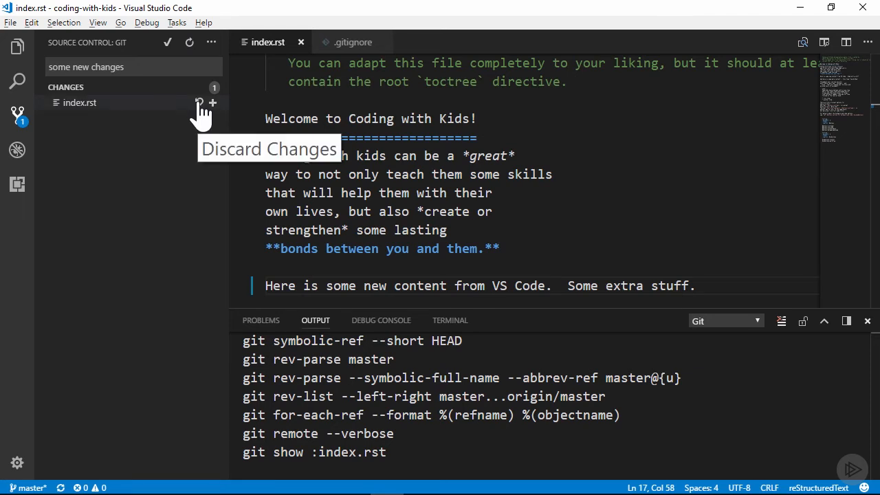
left_click(199, 102)
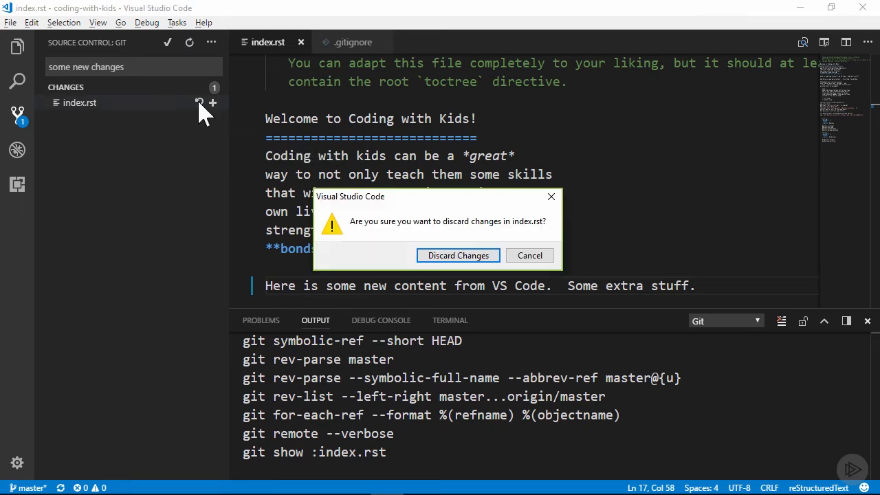
left_click(462, 258)
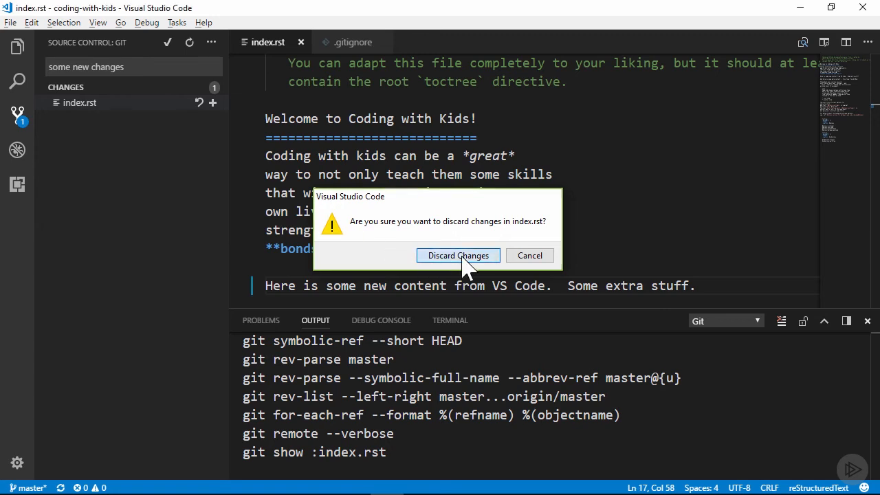